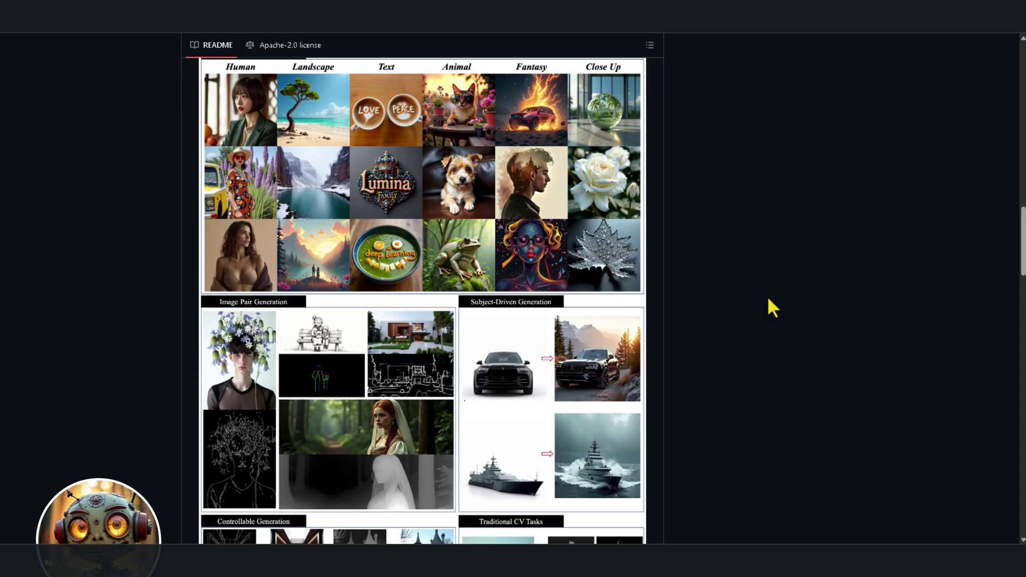
# Step: Examine the Lumina-mGPT 2.0 README's sample images for each generation task and its comparison with Lumina-mGPT and Janus-Pro
pyautogui.scroll(-1, 768, 299)
pyautogui.scroll(-1, 774, 308)
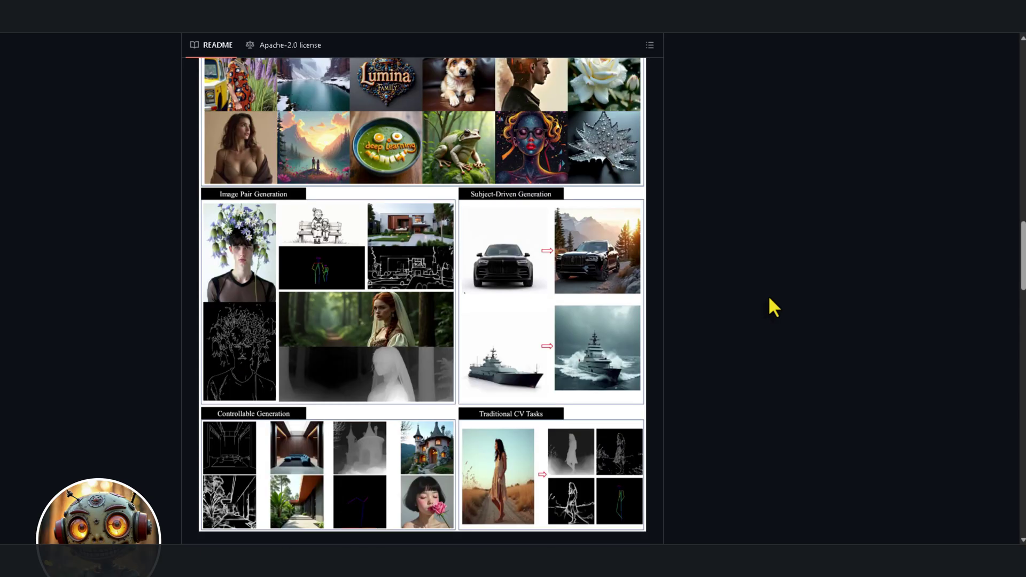
pyautogui.scroll(-1, 774, 307)
pyautogui.scroll(-3, 770, 298)
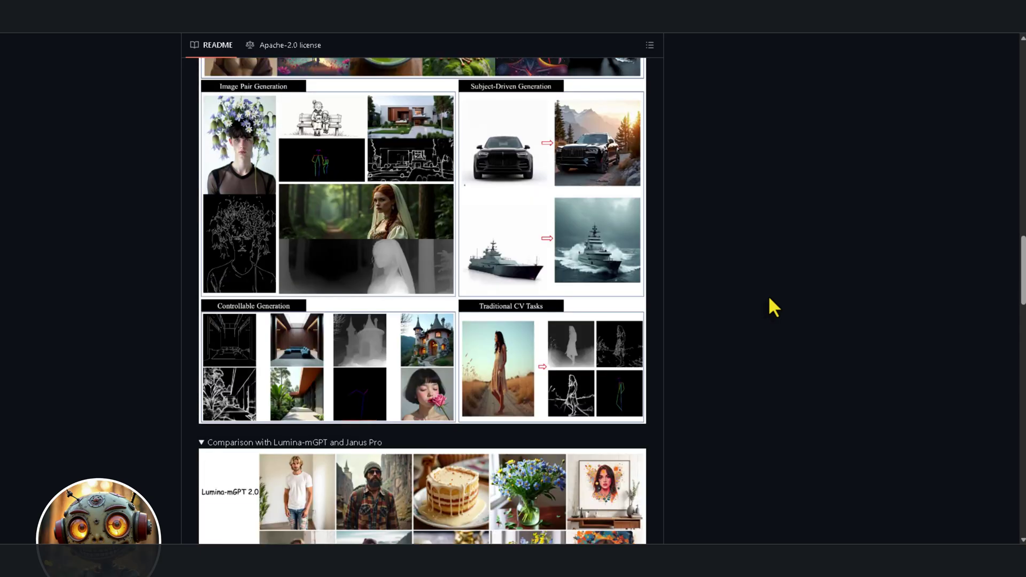
pyautogui.scroll(-1, 770, 297)
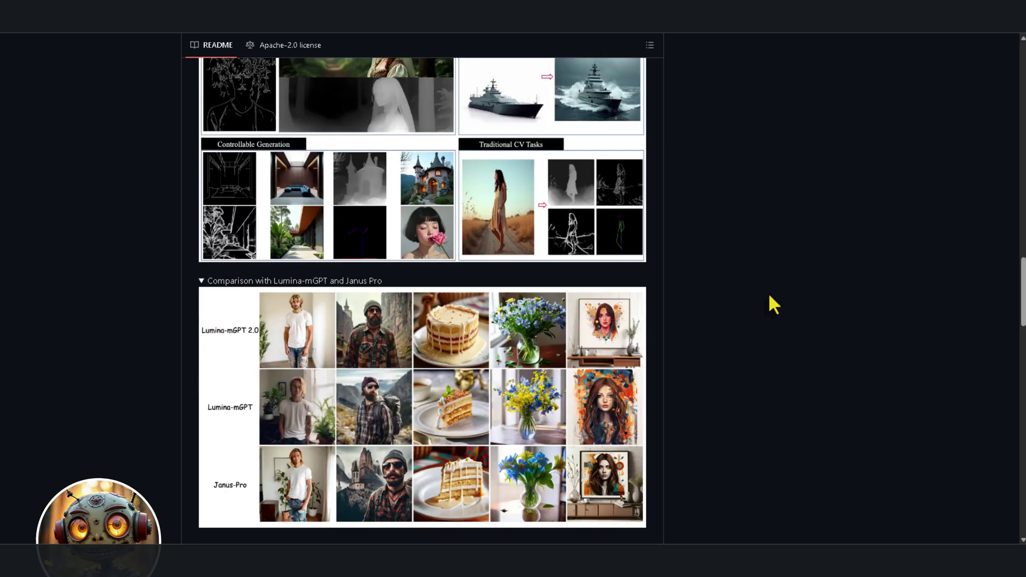
pyautogui.scroll(-1, 771, 297)
pyautogui.scroll(-1, 777, 305)
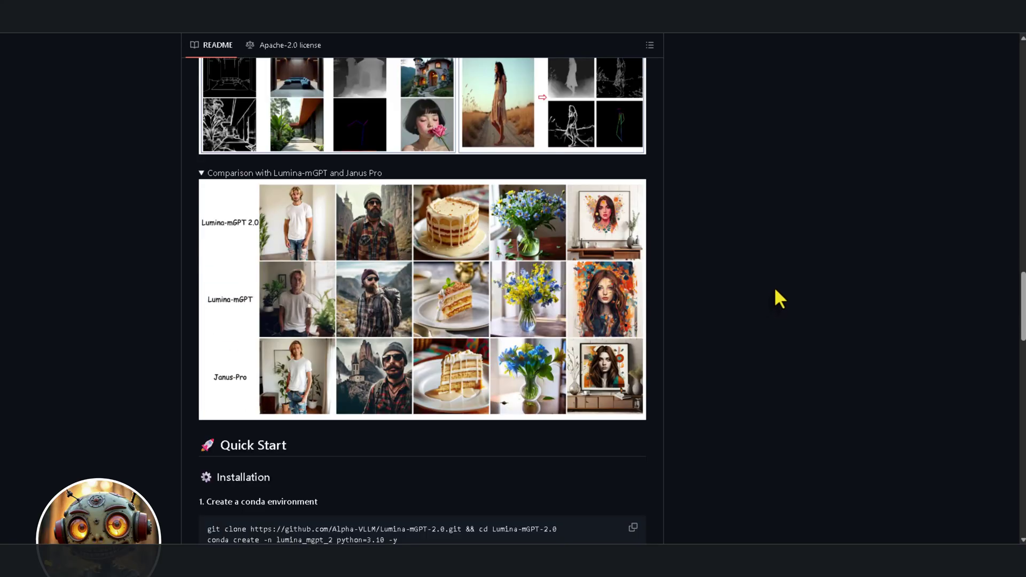
pyautogui.scroll(1, 780, 299)
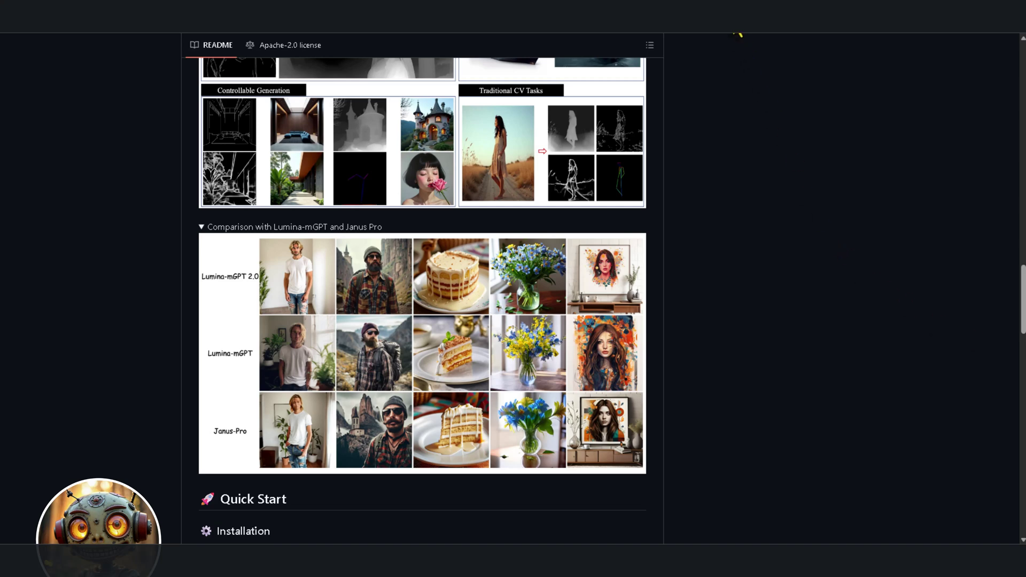
# Step: Switch to the OmniGen2 README and examine its text-to-image, image editing and in-context generation demonstrations and the TODO list
pyautogui.hotkey('ctrl', 'Tab')
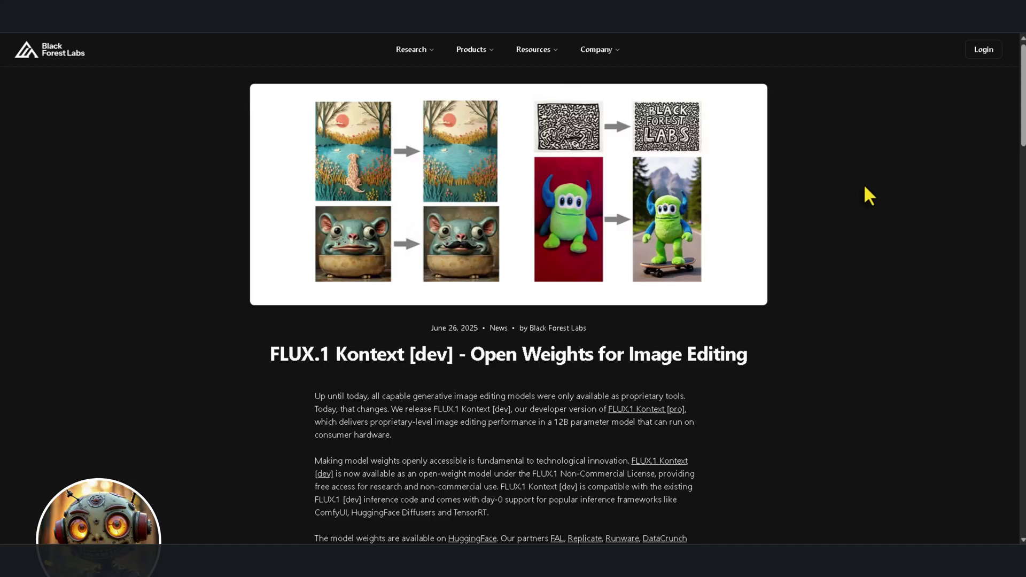
pyautogui.hotkey('ctrl', 'Tab')
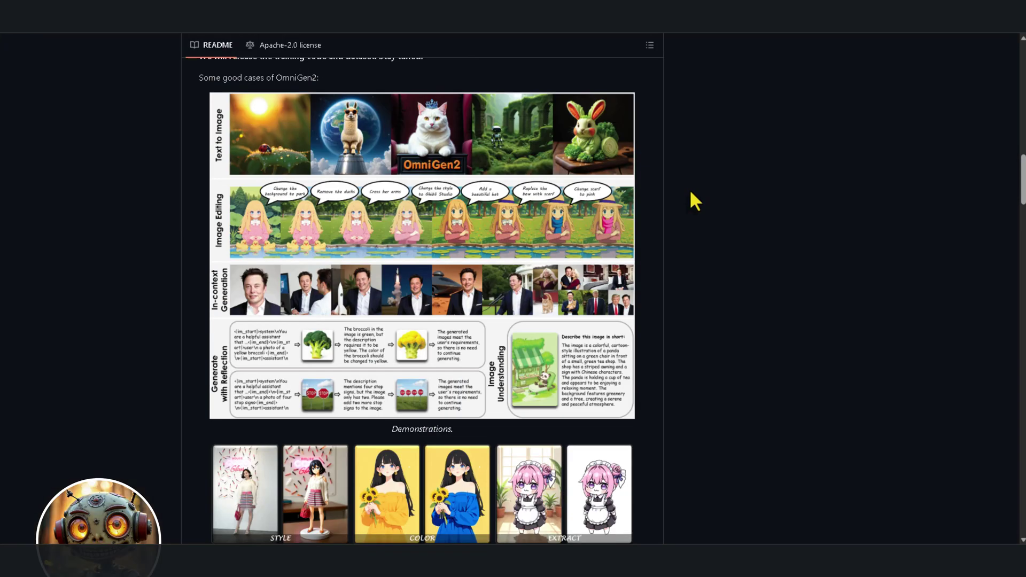
pyautogui.scroll(-3, 695, 200)
pyautogui.scroll(-6, 692, 195)
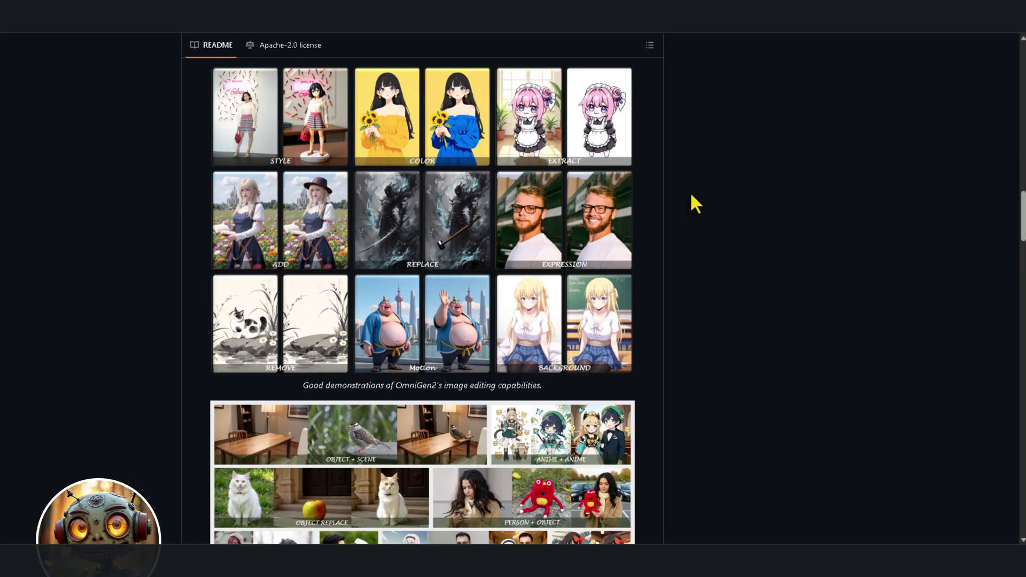
pyautogui.scroll(-4, 692, 196)
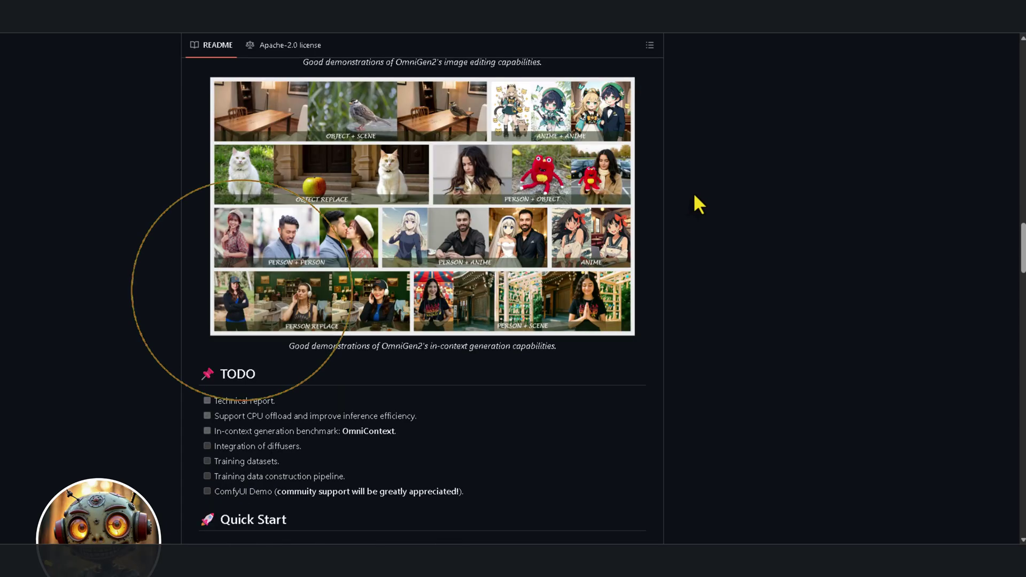
pyautogui.scroll(-1, 698, 198)
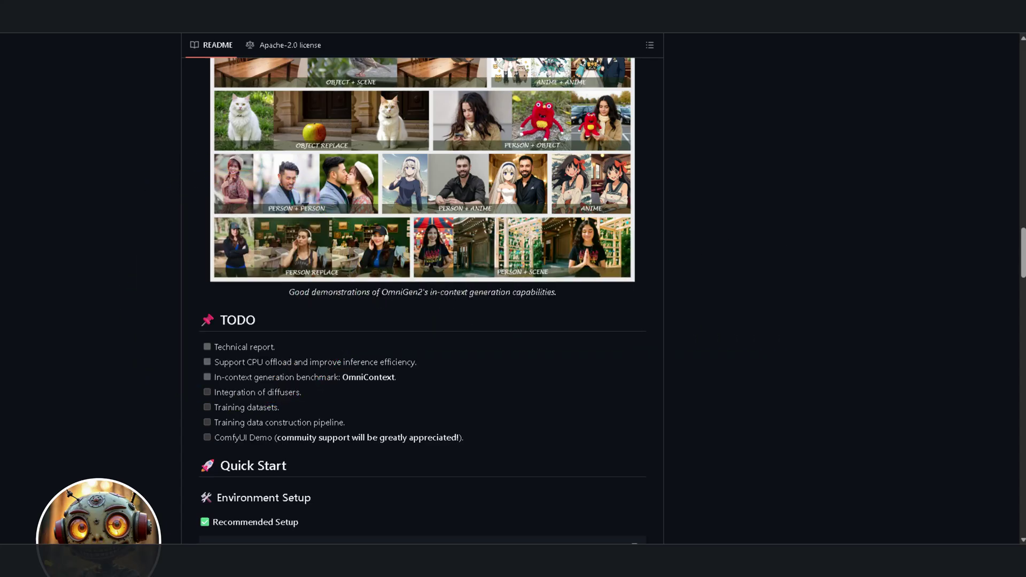
pyautogui.scroll(3, 921, 345)
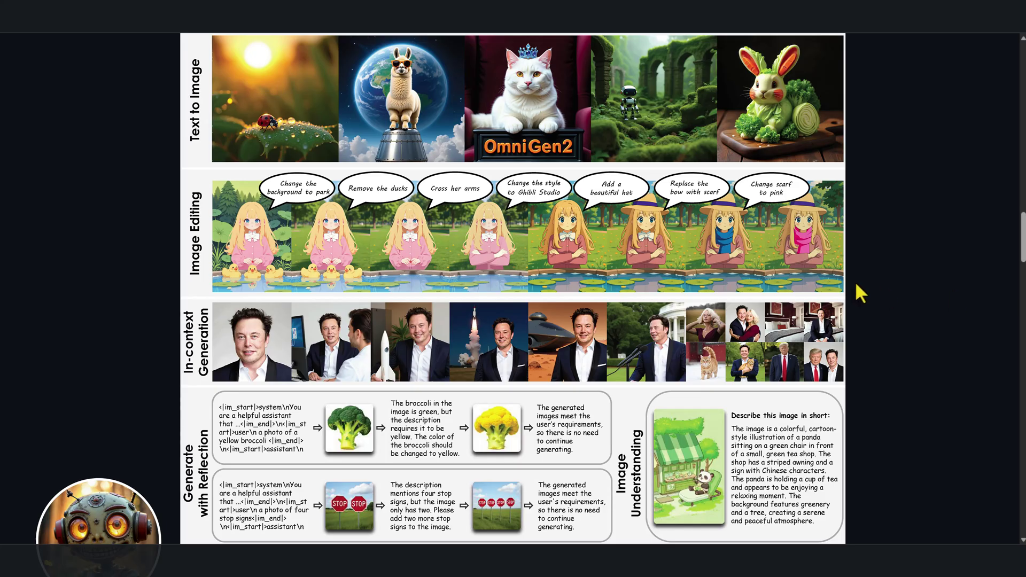
pyautogui.scroll(3, 855, 293)
pyautogui.scroll(1, 851, 283)
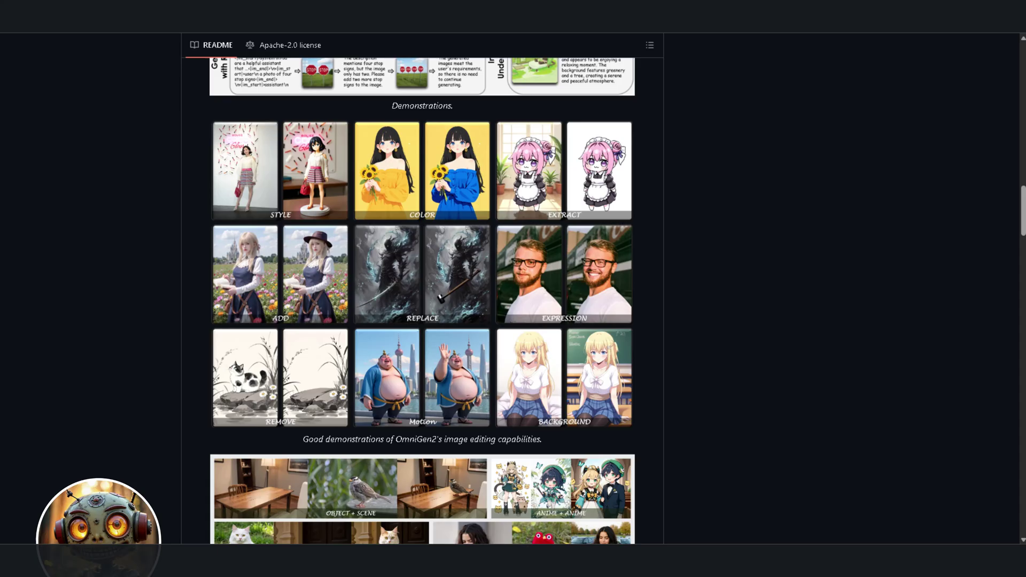
pyautogui.scroll(6, 534, 256)
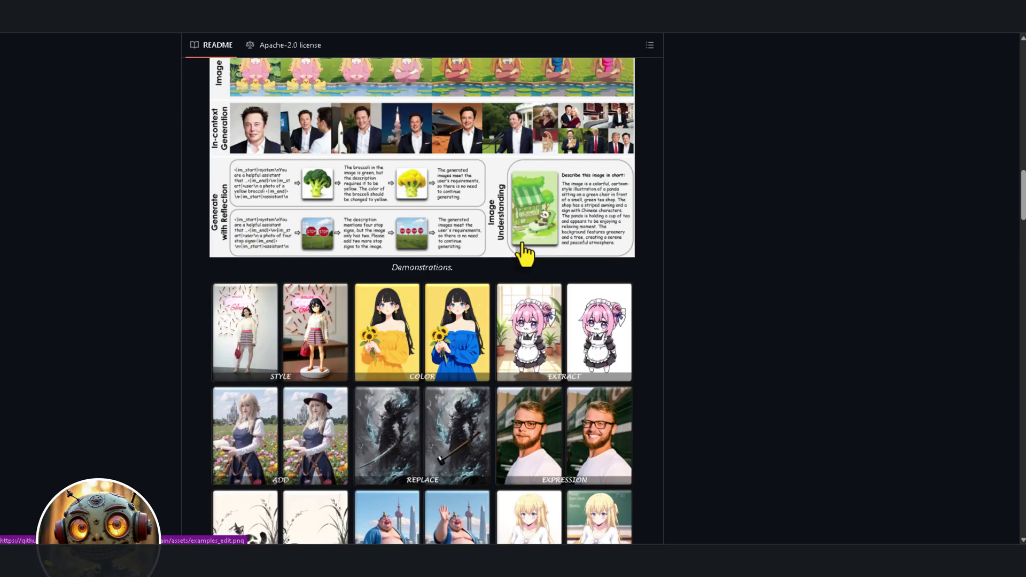
pyautogui.scroll(1, 525, 255)
pyautogui.scroll(-1, 527, 257)
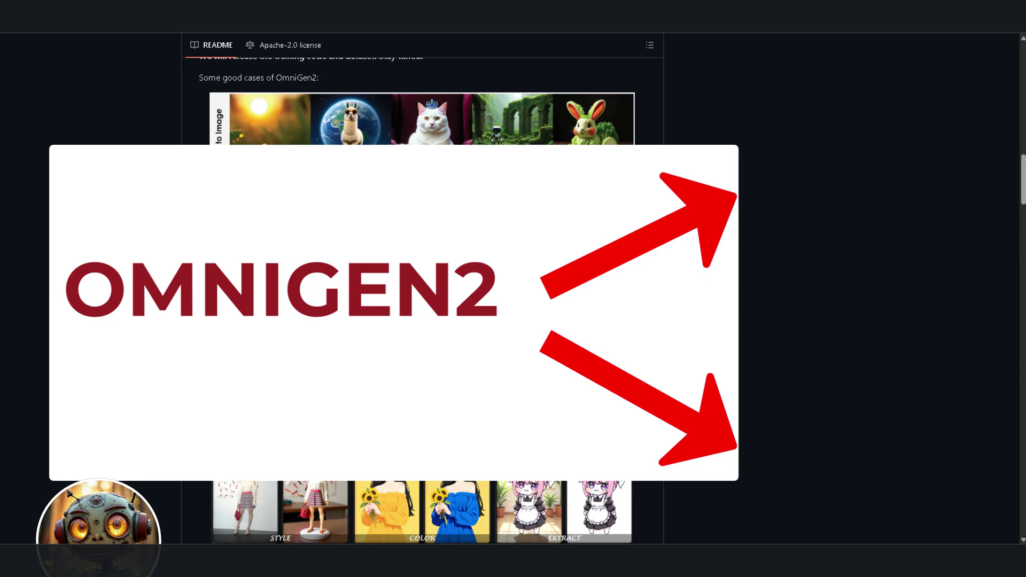
pyautogui.scroll(1, 423, 289)
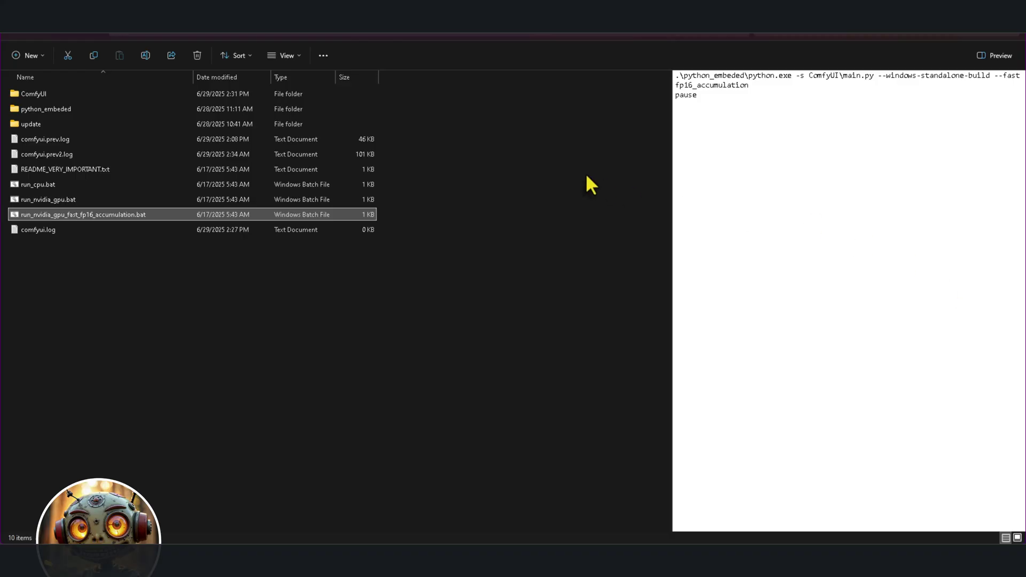
# Step: Open the update folder inside the ComfyUI installation directory
pyautogui.doubleClick(114, 124)
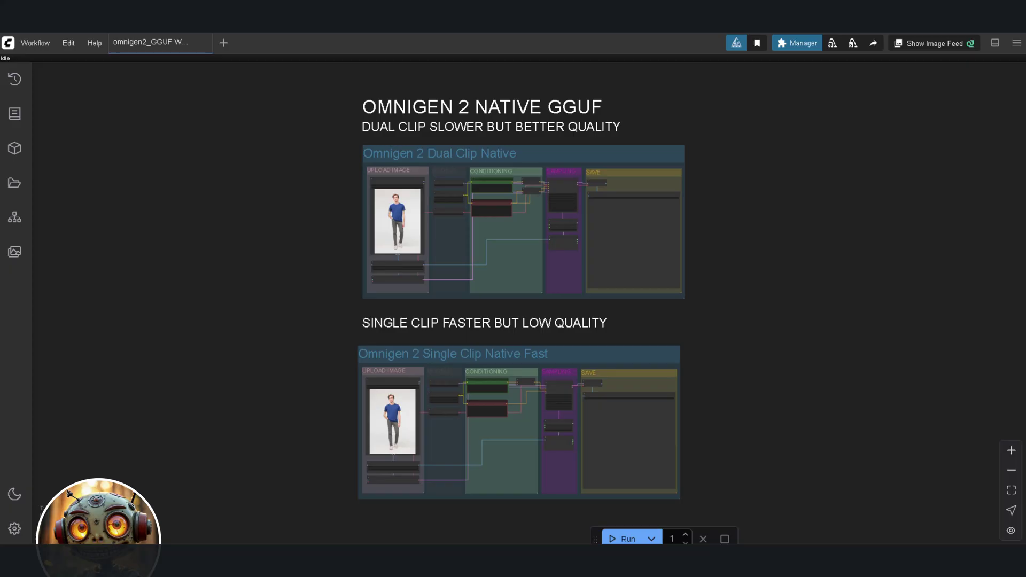
# Step: Examine the Omnigen 2 Dual Clip Native workflow's upload, models, conditioning, sampling and save groups
pyautogui.scroll(12, 371, 188)
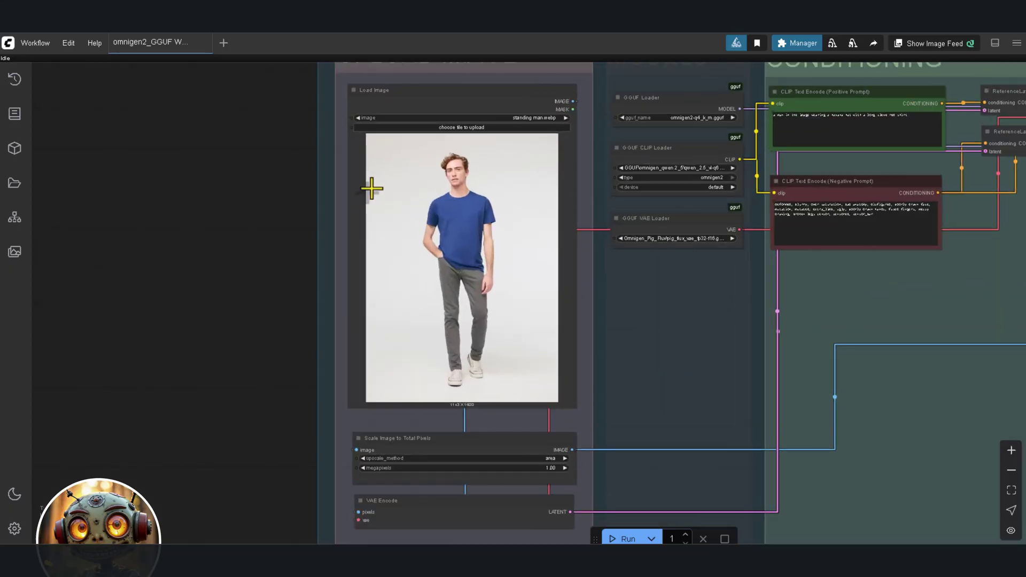
pyautogui.moveTo(371, 188); pyautogui.dragTo(363, 236)
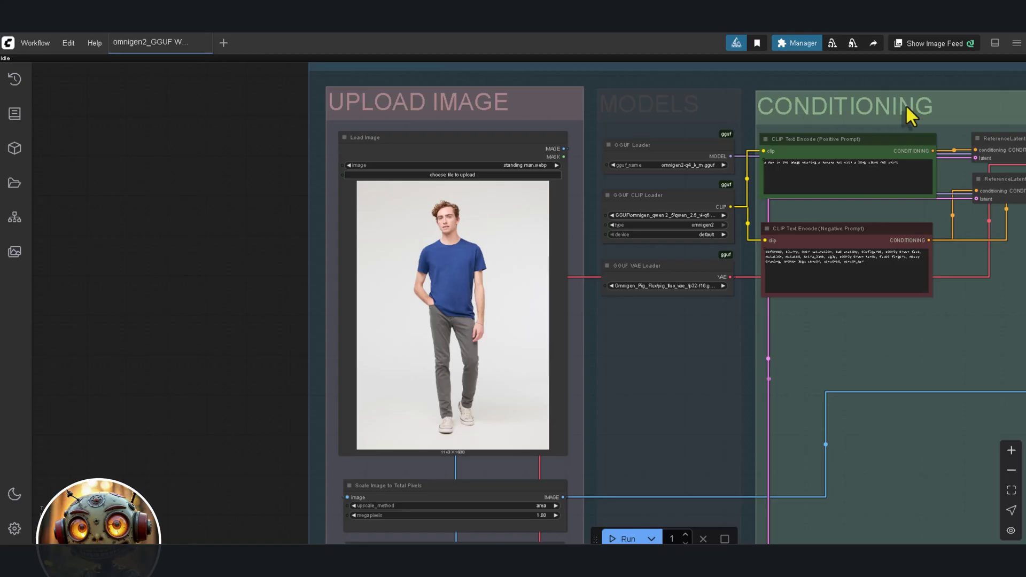
pyautogui.moveTo(908, 108); pyautogui.dragTo(619, 88)
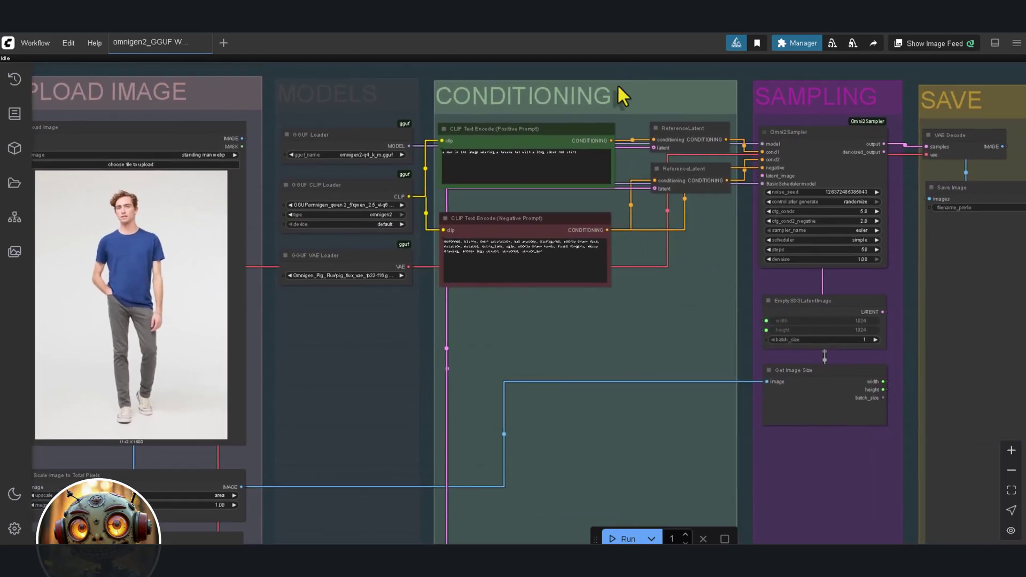
pyautogui.scroll(5, 599, 98)
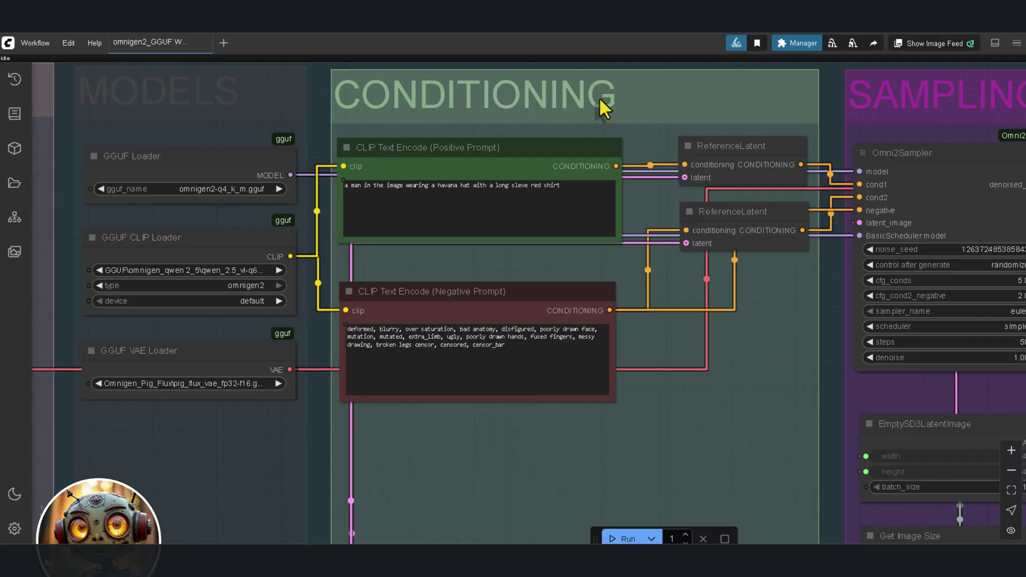
pyautogui.scroll(1, 598, 98)
pyautogui.scroll(-8, 881, 160)
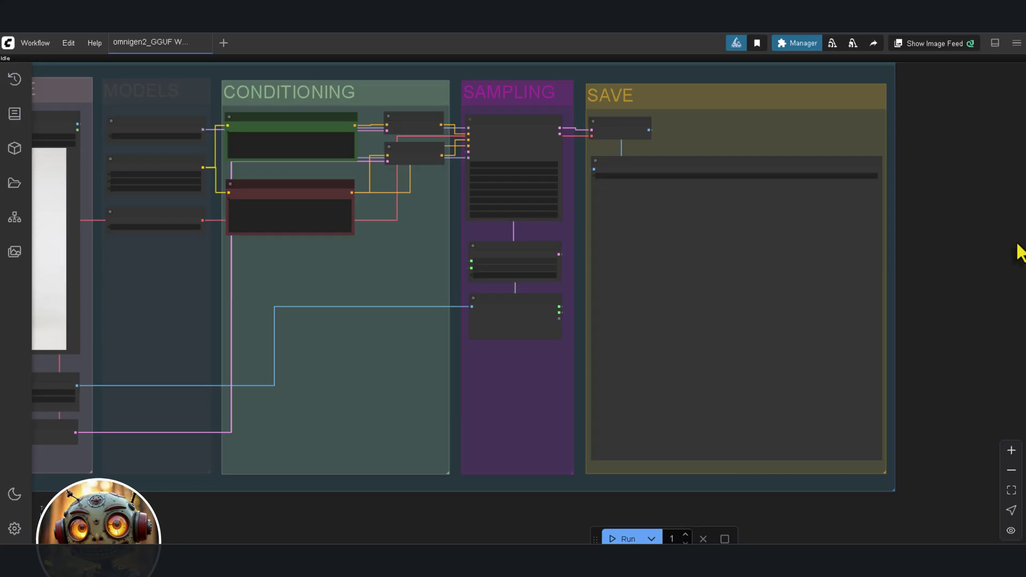
pyautogui.scroll(-5, 904, 219)
pyautogui.scroll(-1, 904, 212)
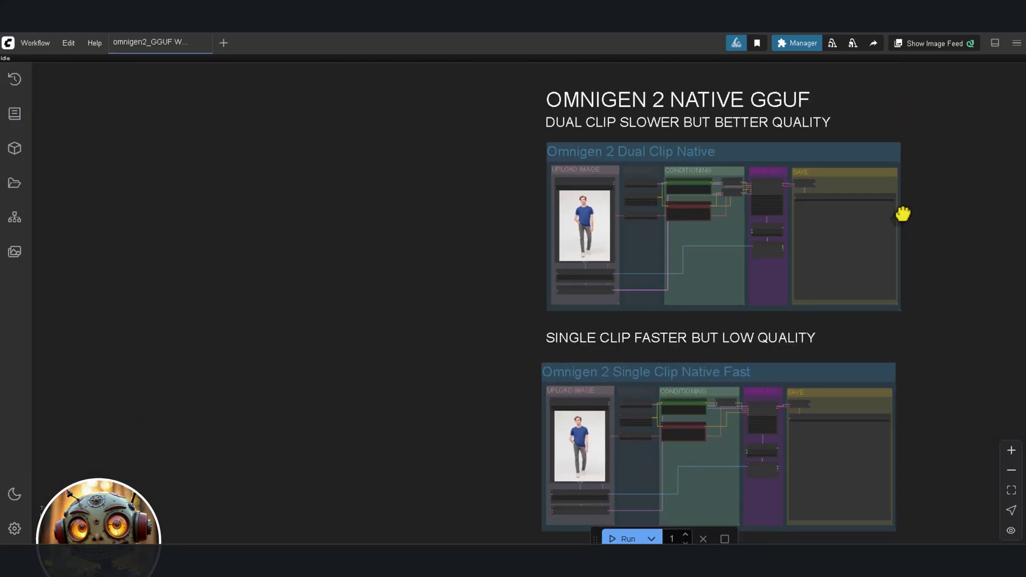
# Step: Compare the sampler nodes and conditioning of the Dual Clip Native workflow with those of the Single Clip Native Fast workflow
pyautogui.moveTo(902, 211); pyautogui.dragTo(878, 193)
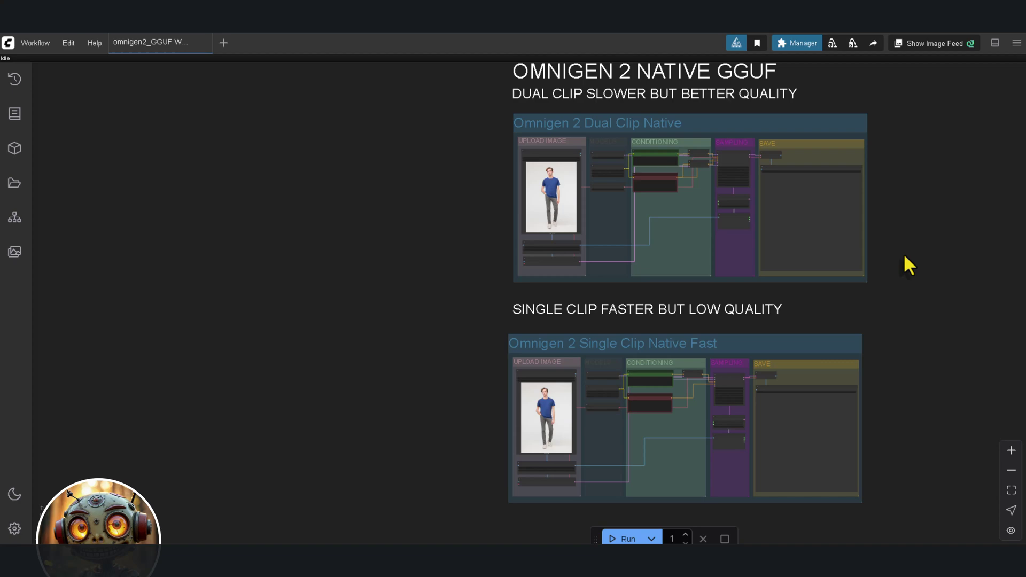
pyautogui.scroll(5, 711, 151)
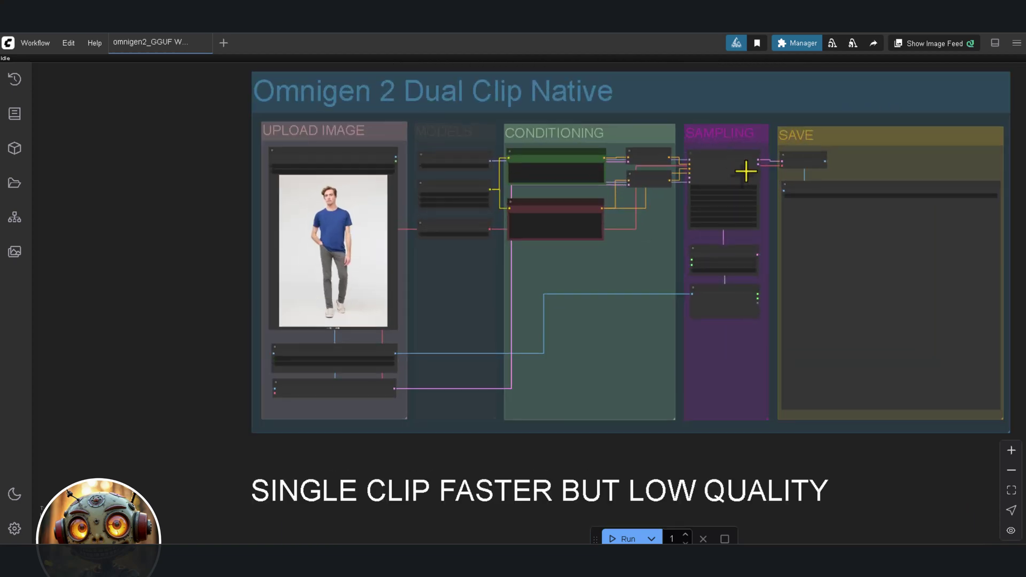
pyautogui.scroll(3, 746, 171)
pyautogui.scroll(4, 777, 136)
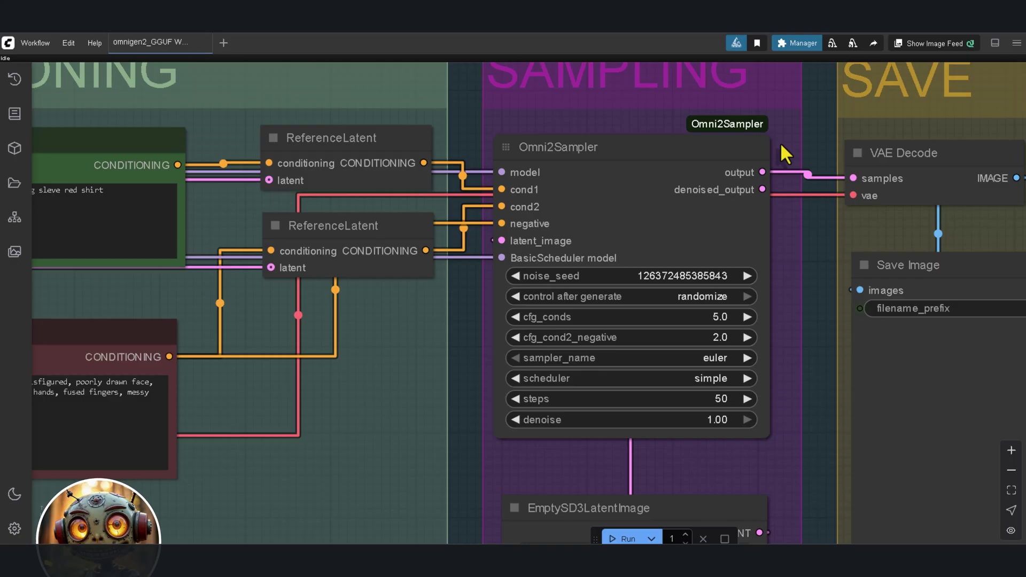
pyautogui.scroll(-8, 780, 140)
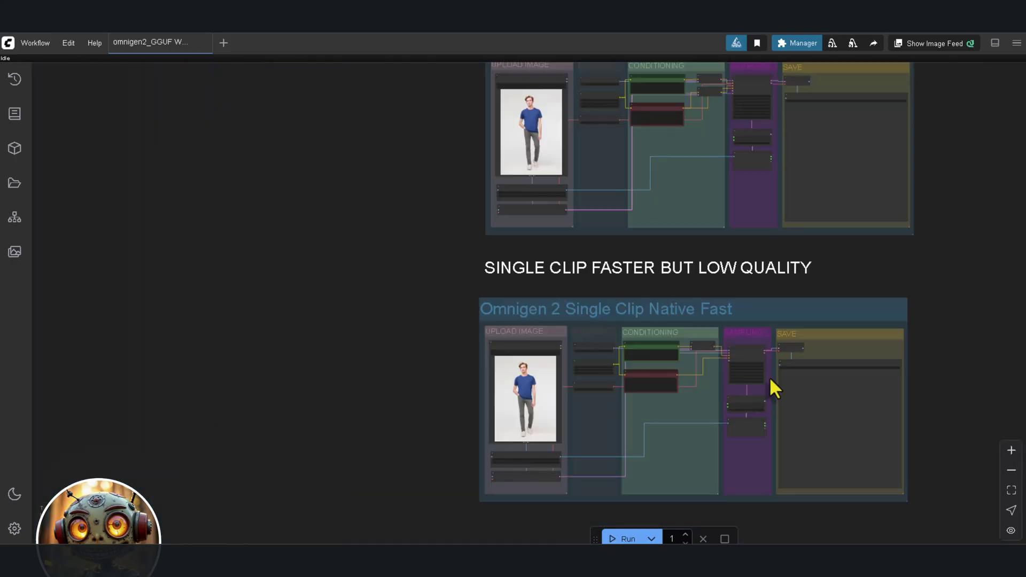
pyautogui.scroll(10, 770, 377)
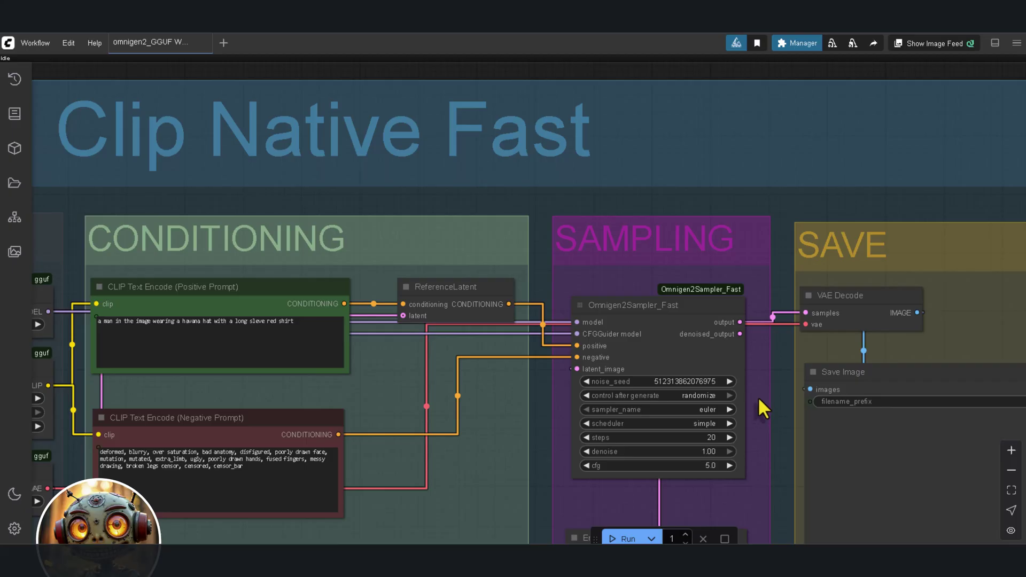
pyautogui.scroll(-8, 759, 400)
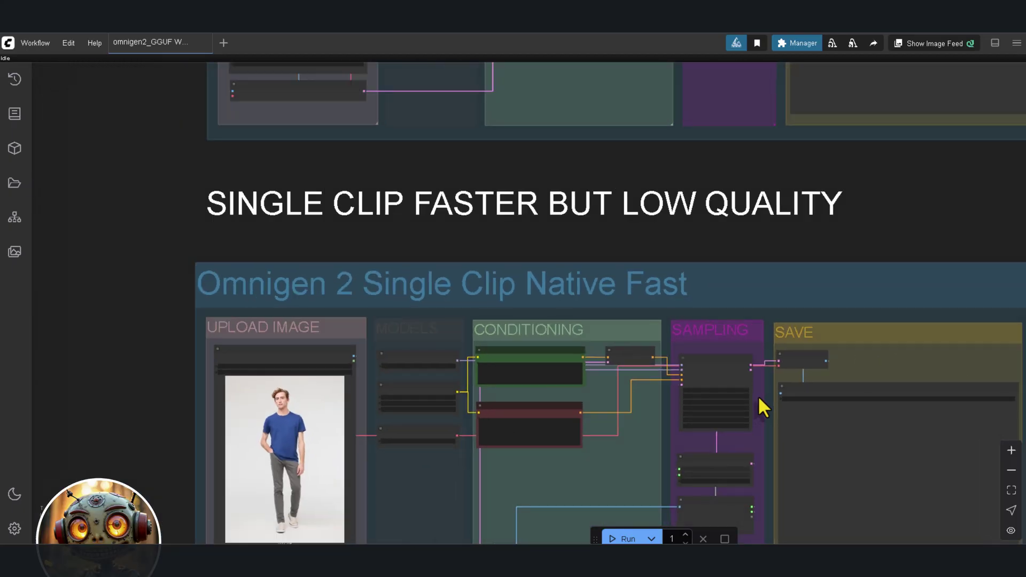
pyautogui.scroll(-6, 760, 398)
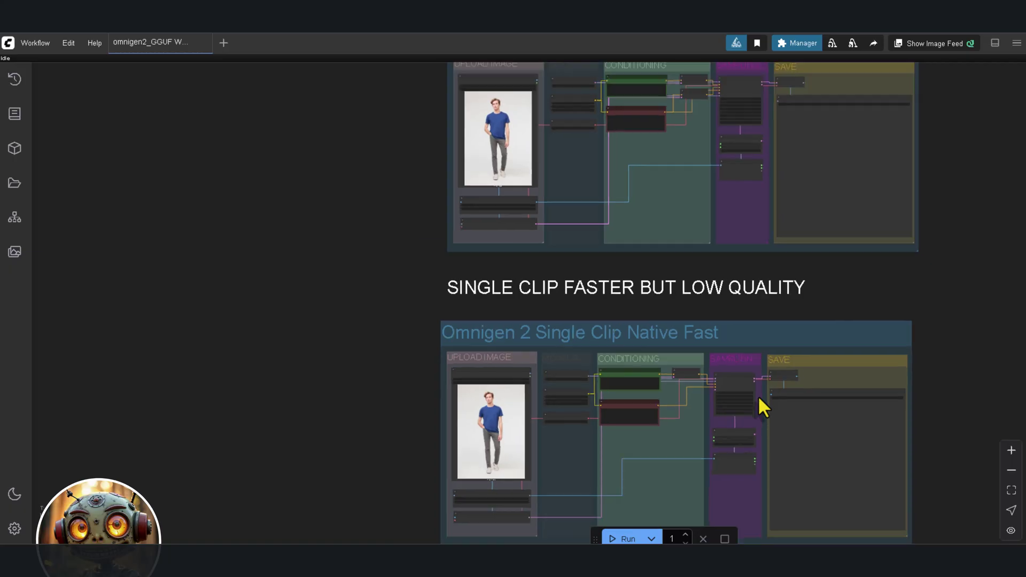
pyautogui.scroll(-2, 763, 407)
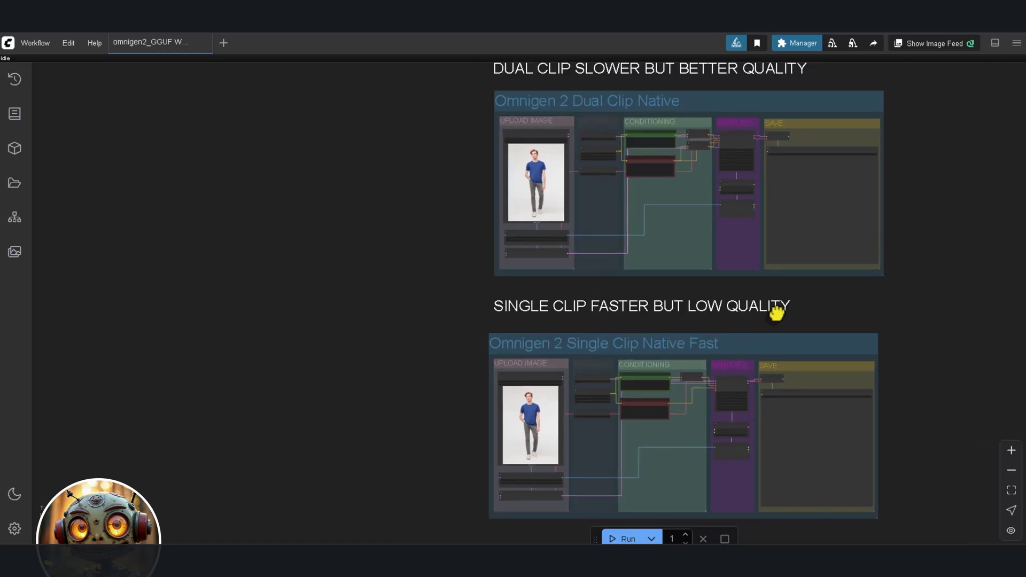
pyautogui.moveTo(774, 309); pyautogui.dragTo(676, 327)
pyautogui.scroll(-1, 755, 323)
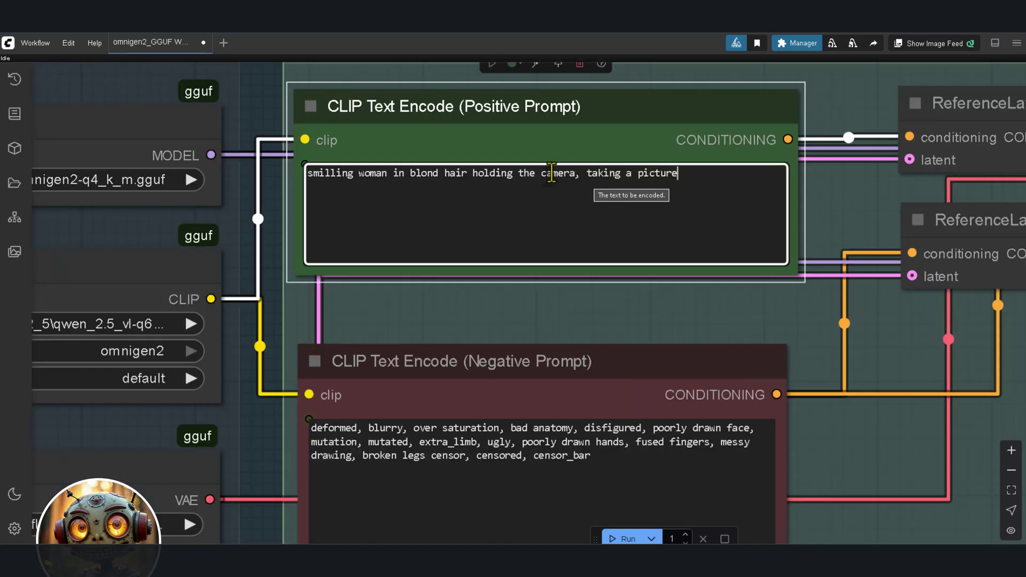
# Step: Open the steps value of the Dual Clip workflow's Omni2Sampler node for editing
pyautogui.scroll(-2, 516, 132)
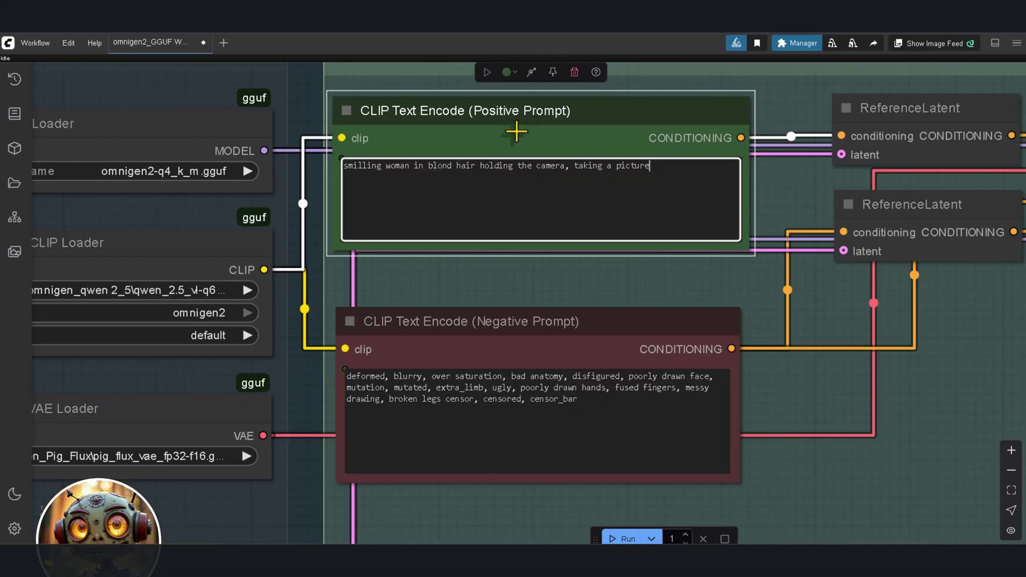
pyautogui.scroll(-5, 516, 131)
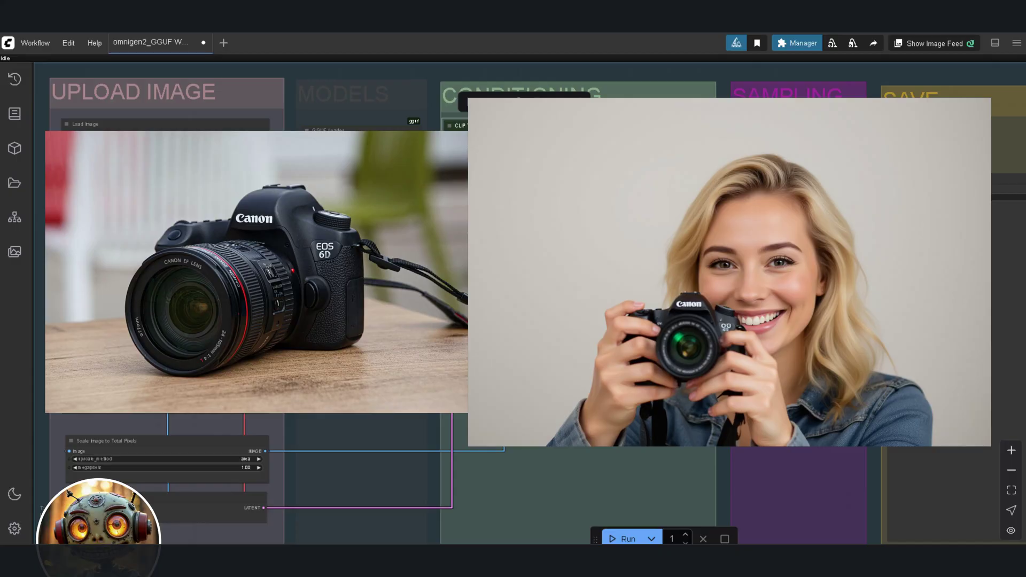
pyautogui.scroll(6, 810, 247)
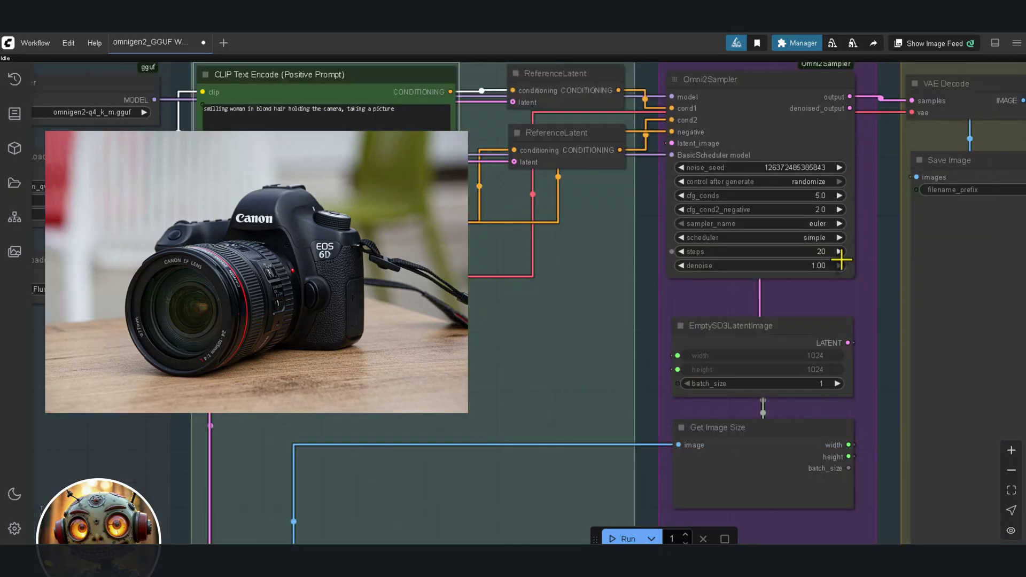
pyautogui.click(809, 247)
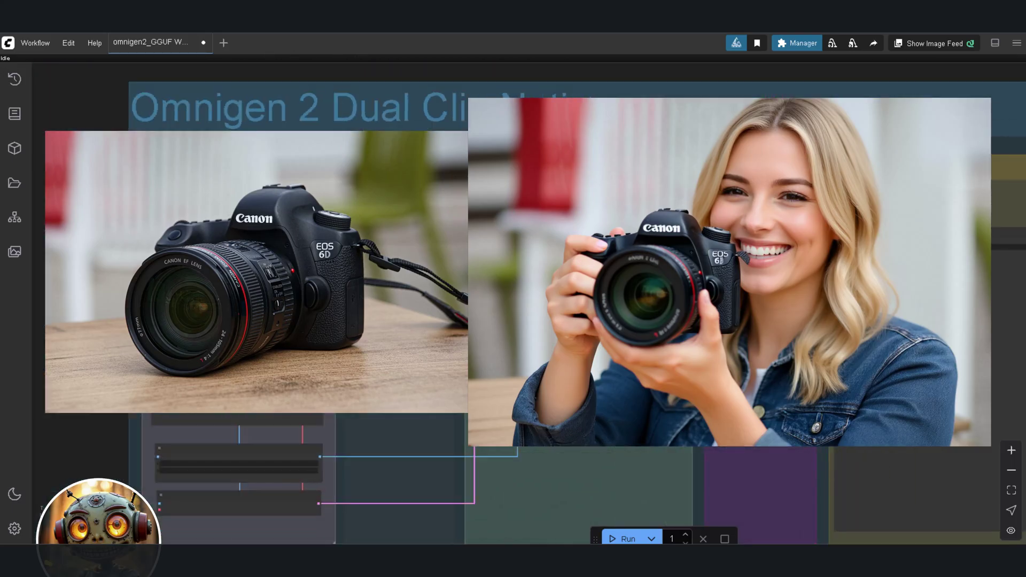
# Step: Review the Dual Clip Native workflow's positive prompt about the green monster at a bar, along with its model, conditioning and sampling nodes
pyautogui.moveTo(481, 289); pyautogui.dragTo(527, 288)
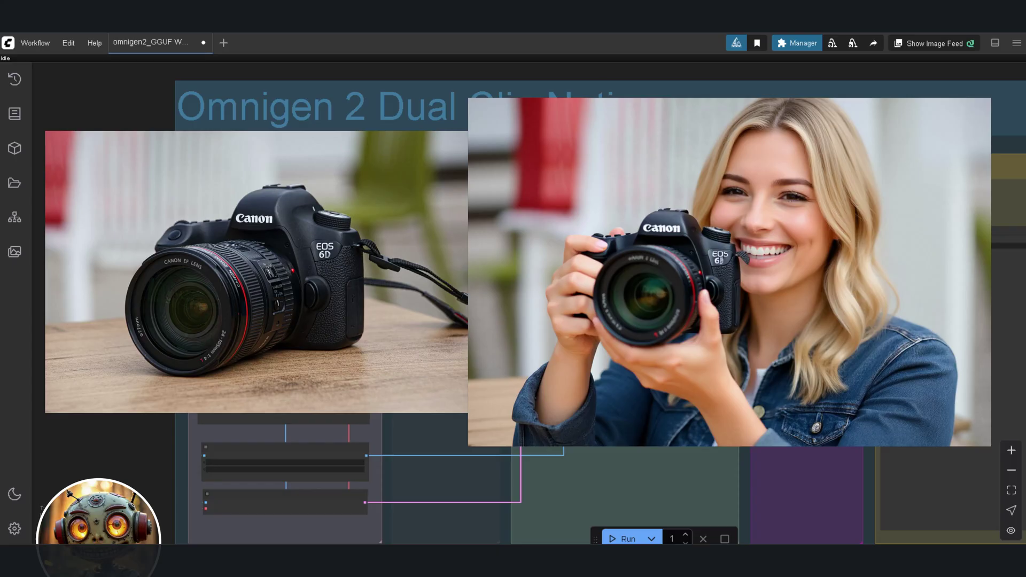
pyautogui.scroll(1, 696, 300)
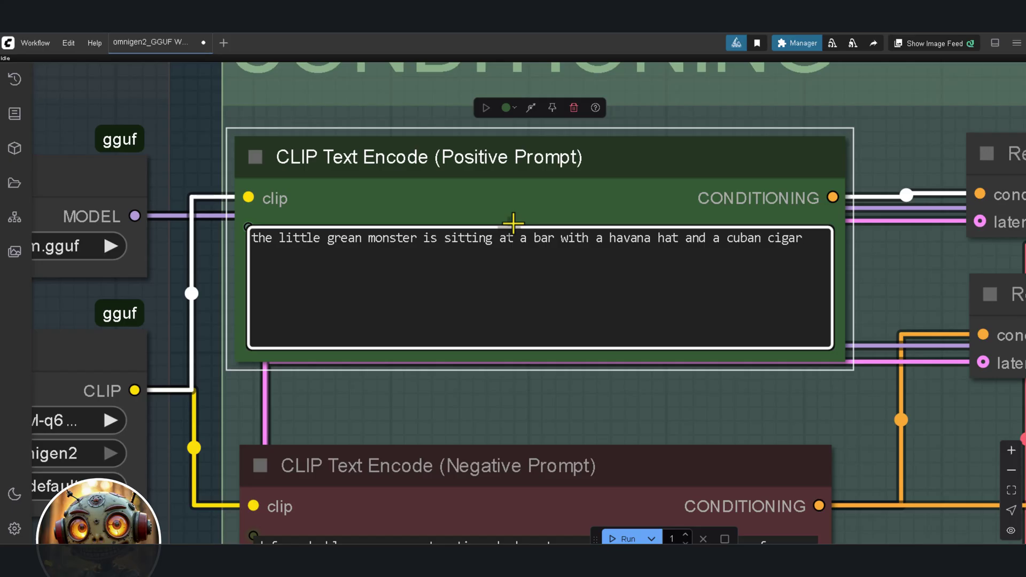
pyautogui.scroll(-4, 503, 196)
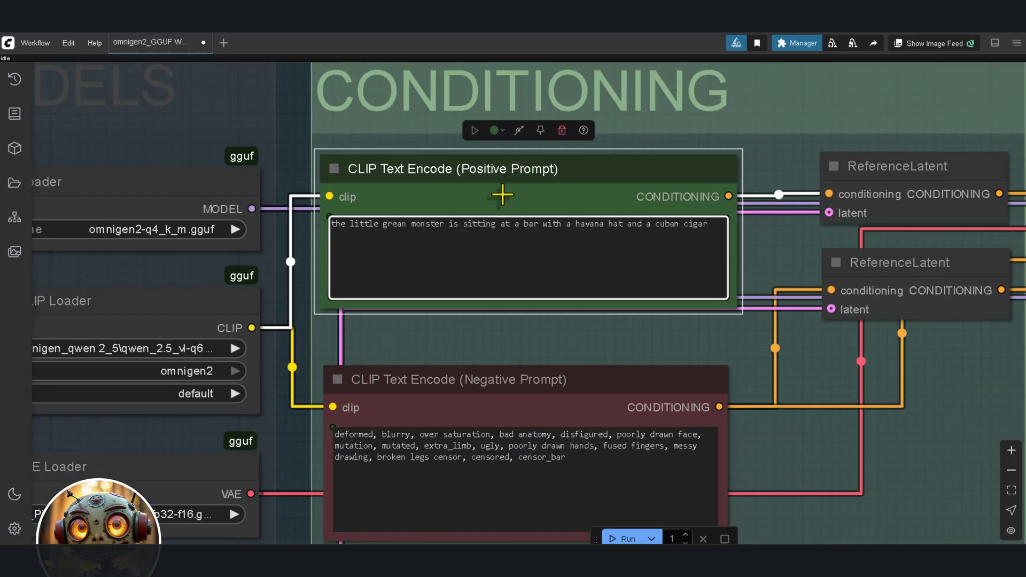
pyautogui.scroll(-4, 486, 209)
pyautogui.scroll(-5, 486, 209)
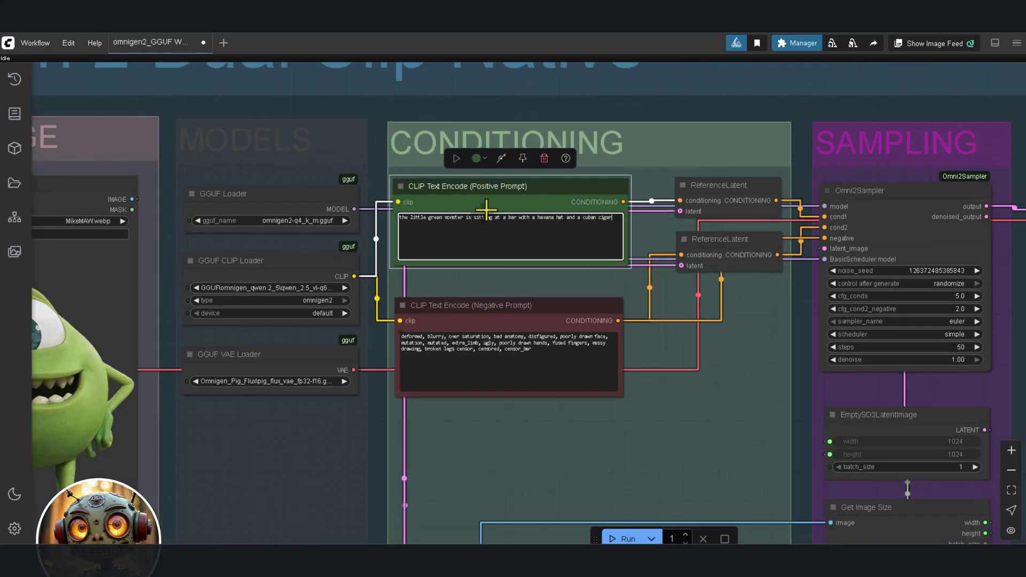
pyautogui.moveTo(492, 207); pyautogui.dragTo(500, 201)
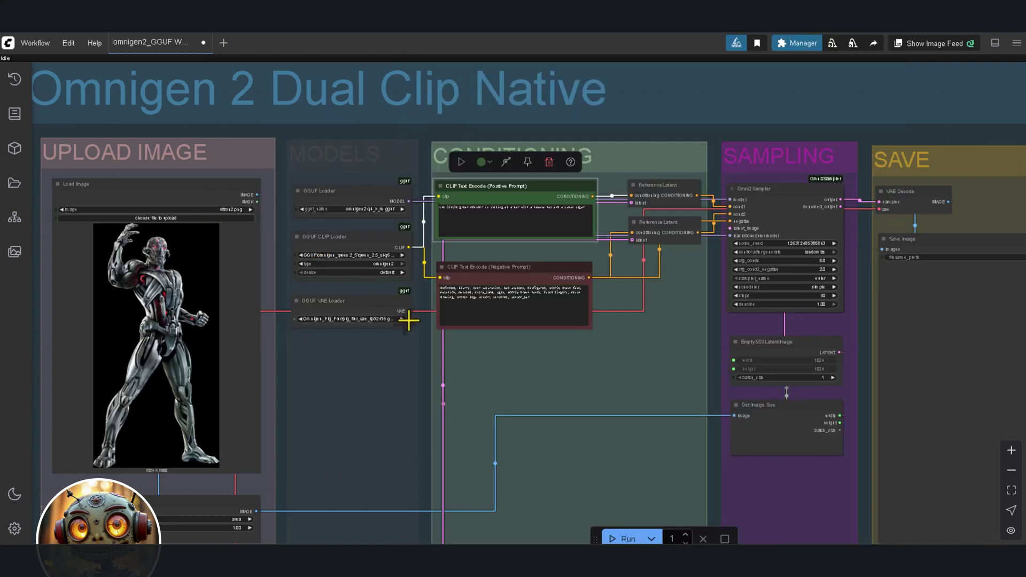
# Step: Set the Dual Clip workflow's positive prompt to "robot in image siting on a park bench next to beutifull lady"
pyautogui.scroll(-6, 488, 382)
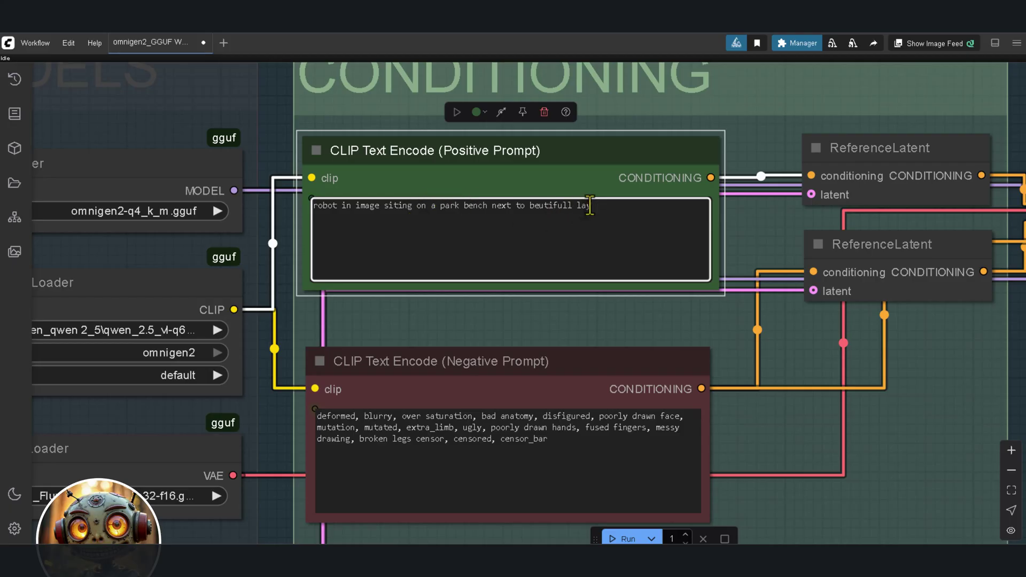
pyautogui.write('dy')
pyautogui.scroll(-5, 561, 168)
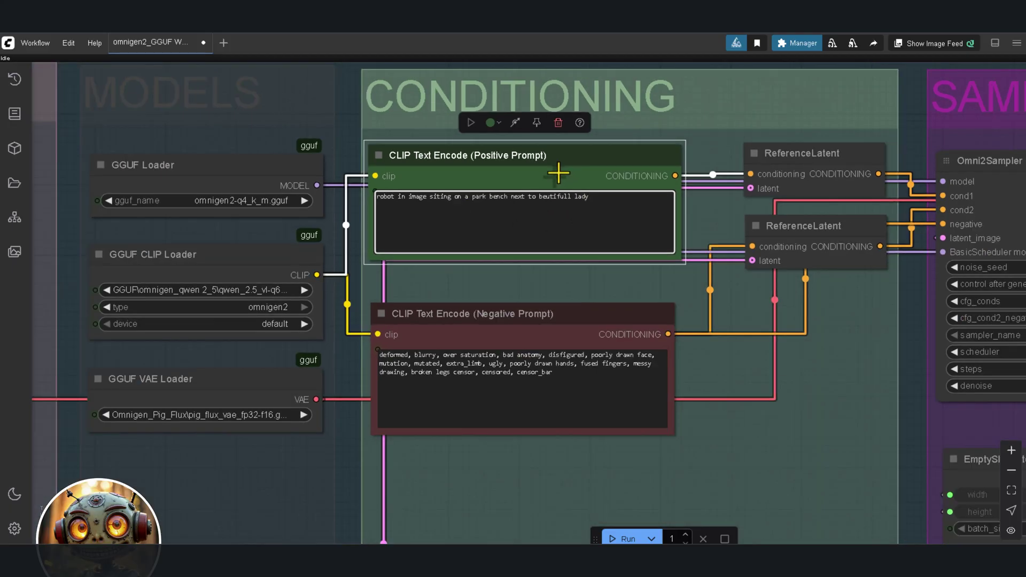
pyautogui.scroll(-4, 610, 302)
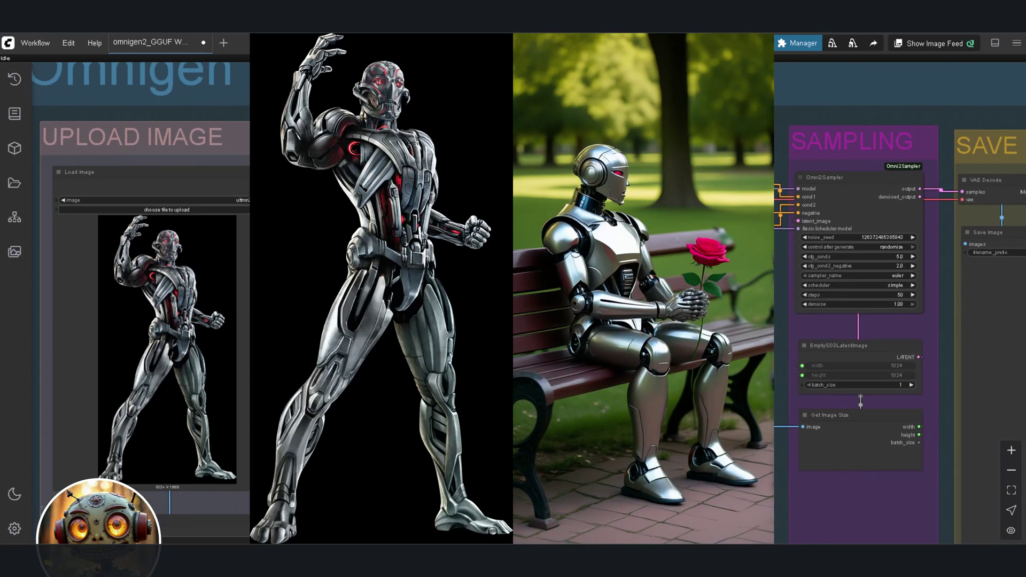
pyautogui.scroll(-1, 633, 367)
pyautogui.moveTo(633, 366); pyautogui.dragTo(625, 351)
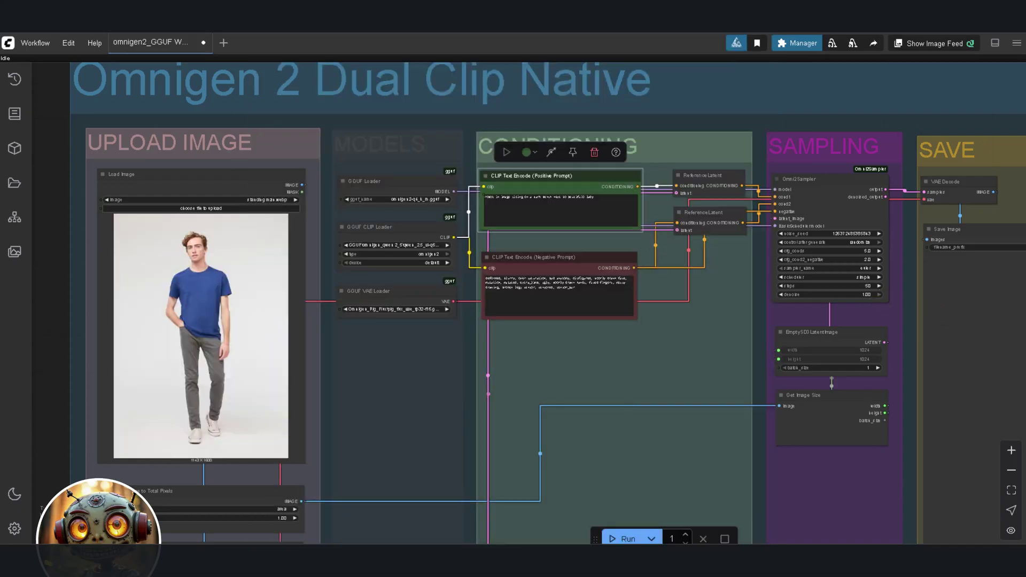
# Step: Set the positive prompt to "a man in the image wearing a Havana hat with a long sleeve red shirt"
pyautogui.scroll(9, 558, 174)
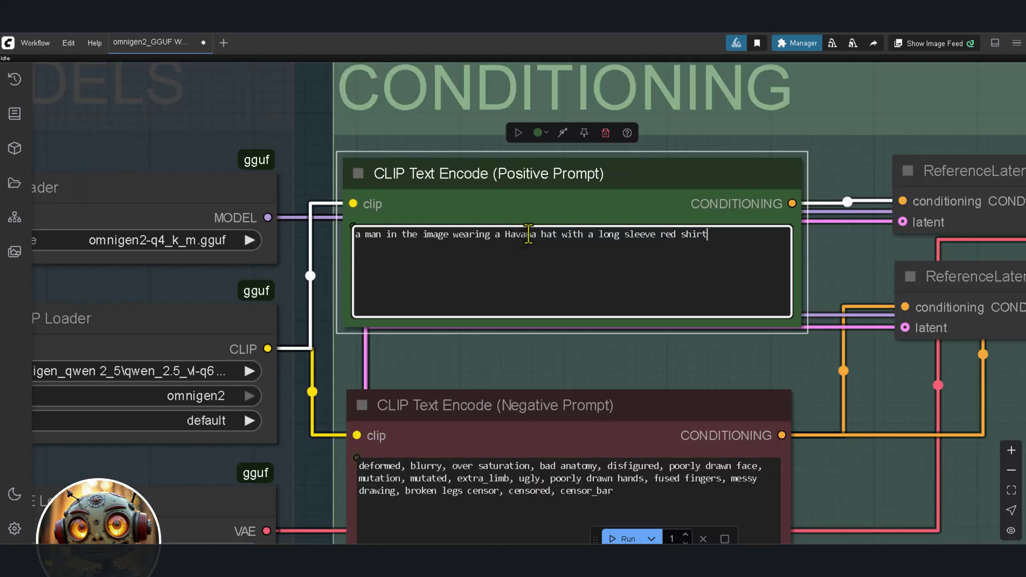
pyautogui.scroll(-3, 538, 204)
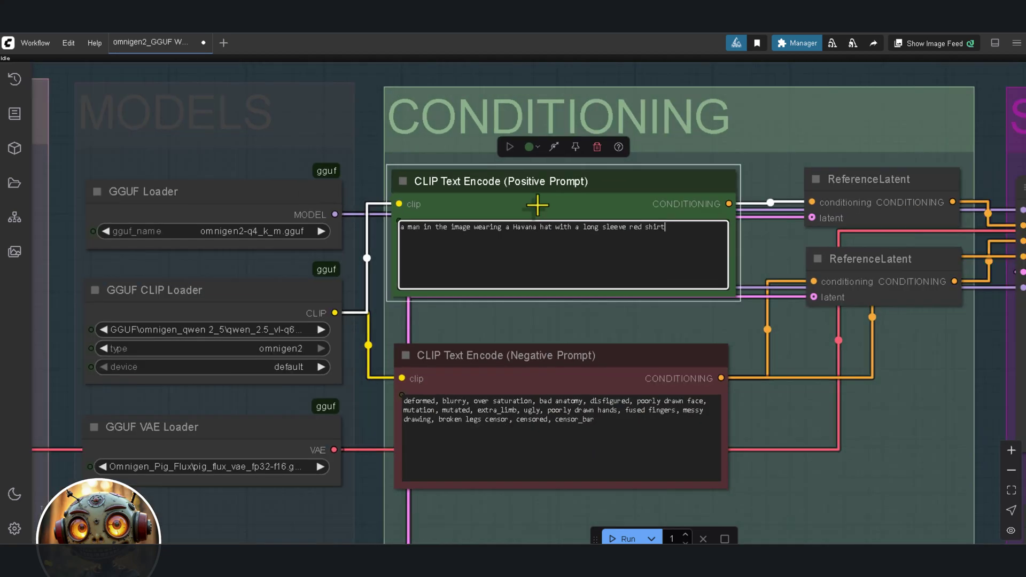
pyautogui.moveTo(537, 201); pyautogui.dragTo(602, 193)
pyautogui.scroll(-1, 590, 193)
pyautogui.scroll(5, 603, 194)
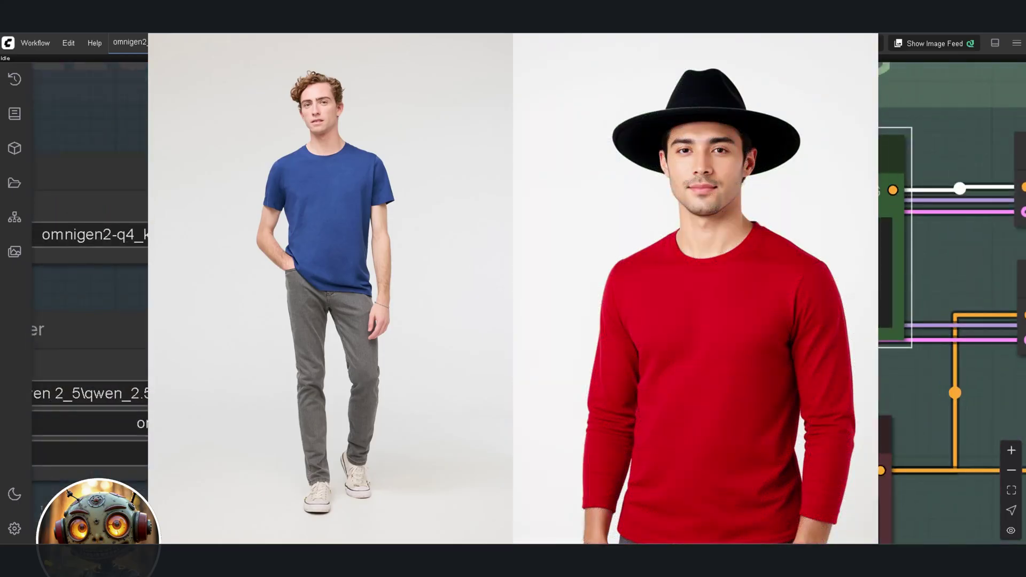
pyautogui.scroll(-15, 460, 339)
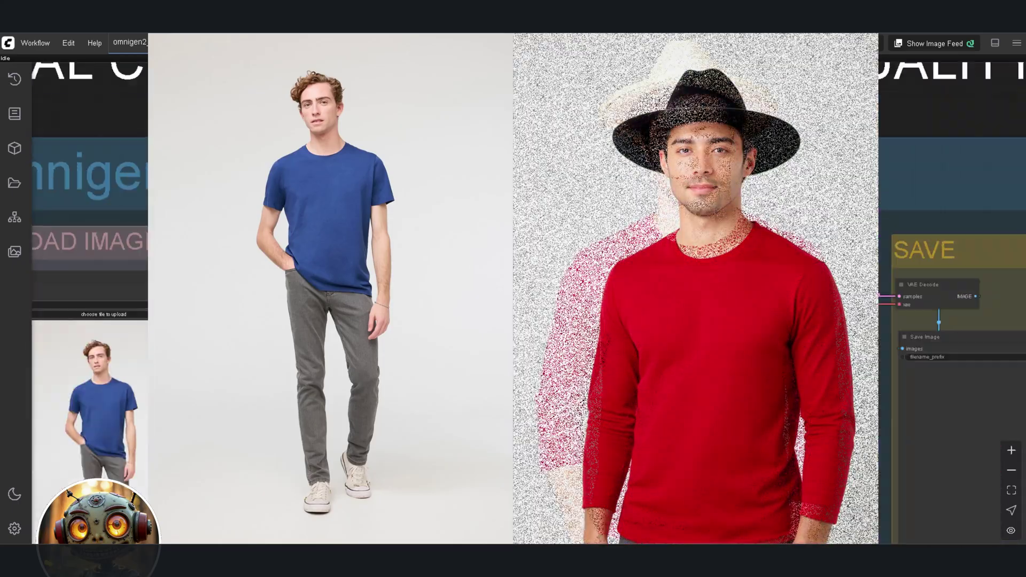
pyautogui.moveTo(460, 339); pyautogui.dragTo(432, 285)
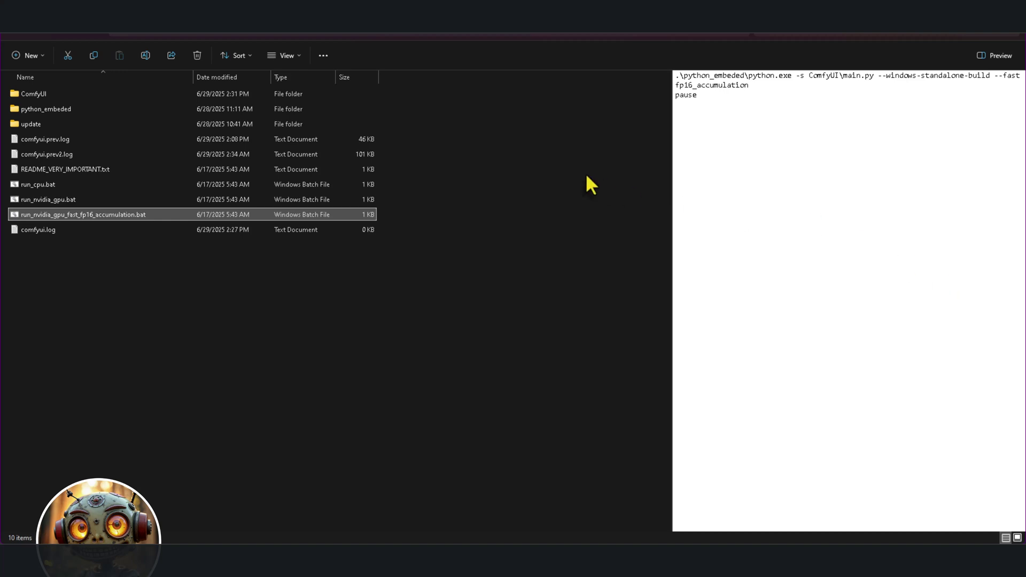
# Step: Switch to File Explorer and open the update folder beside the ComfyUI and python_embeded folders
pyautogui.doubleClick(115, 121)
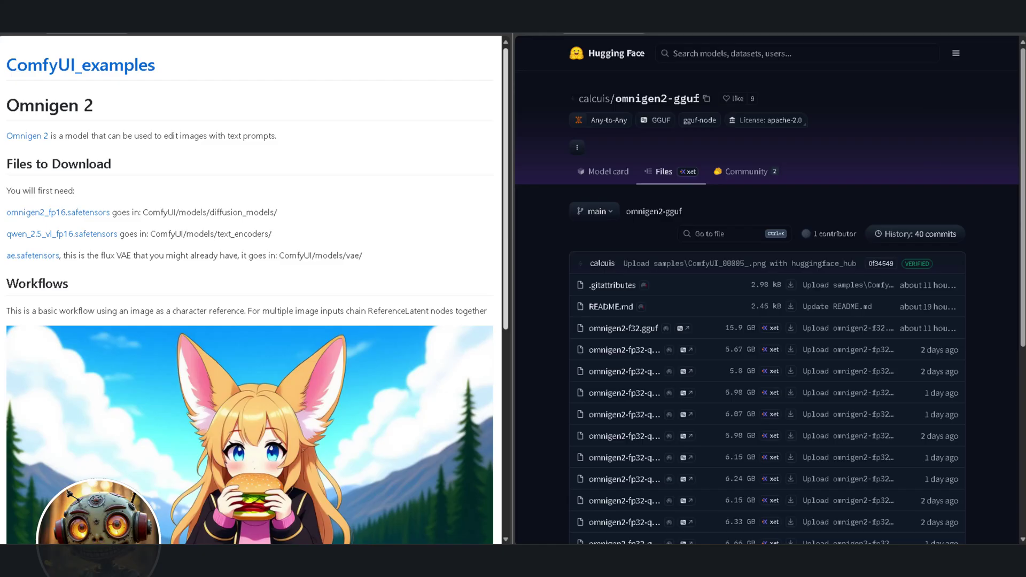
# Step: Look through the GGUF model, VAE and text encoder files in the omnigen2-gguf repository on Hugging Face
pyautogui.scroll(-3, 768, 292)
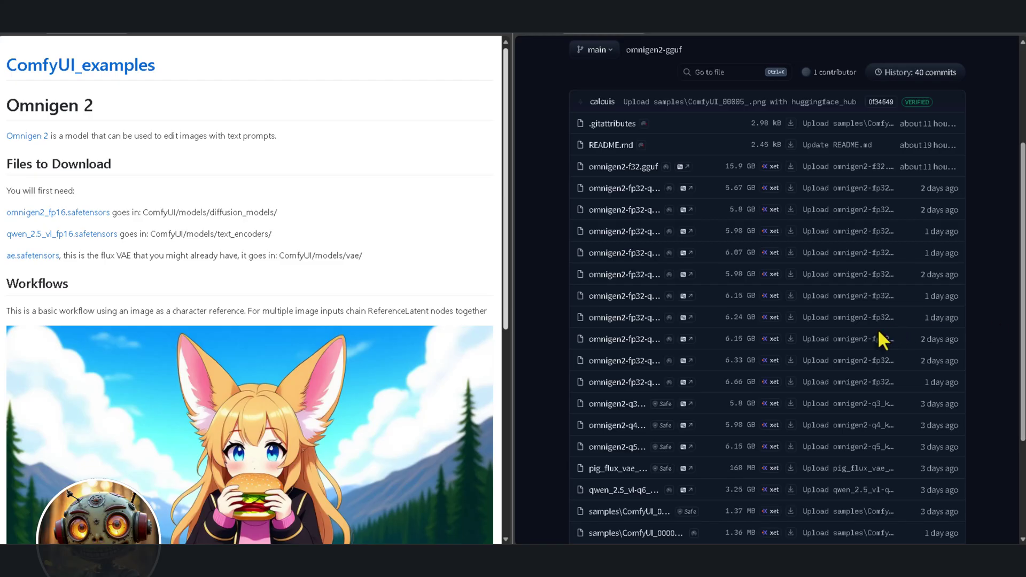
pyautogui.scroll(-1, 808, 327)
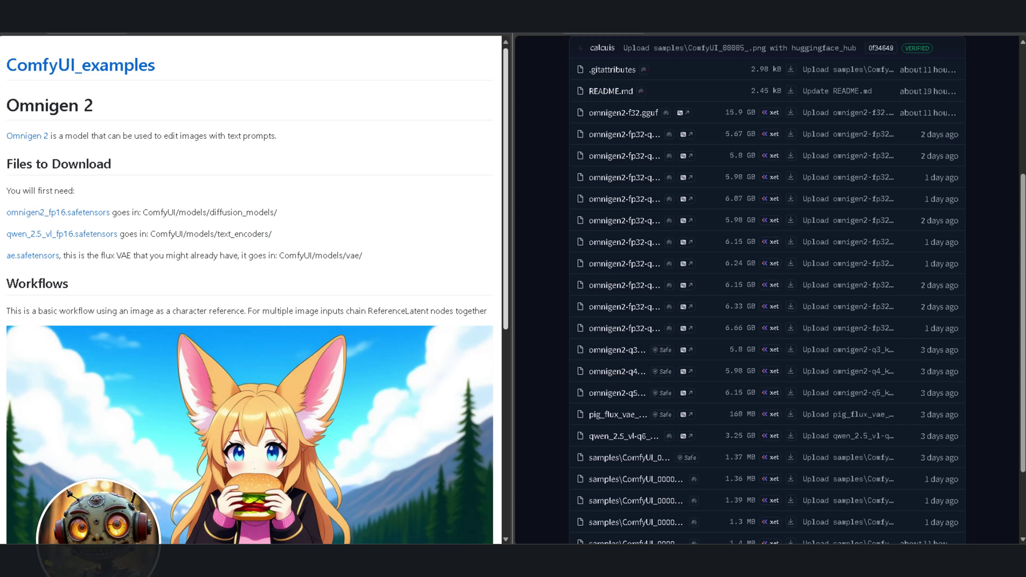